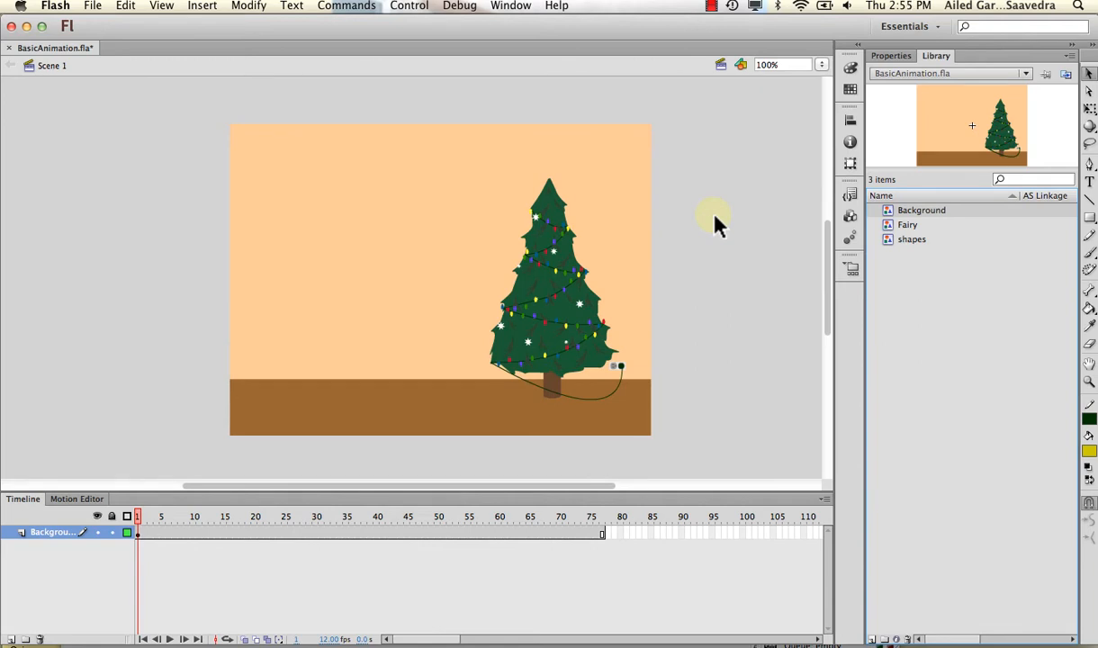
Select the Christmas tree background instance on the stage and change its type to Movie Clip
click(382, 286)
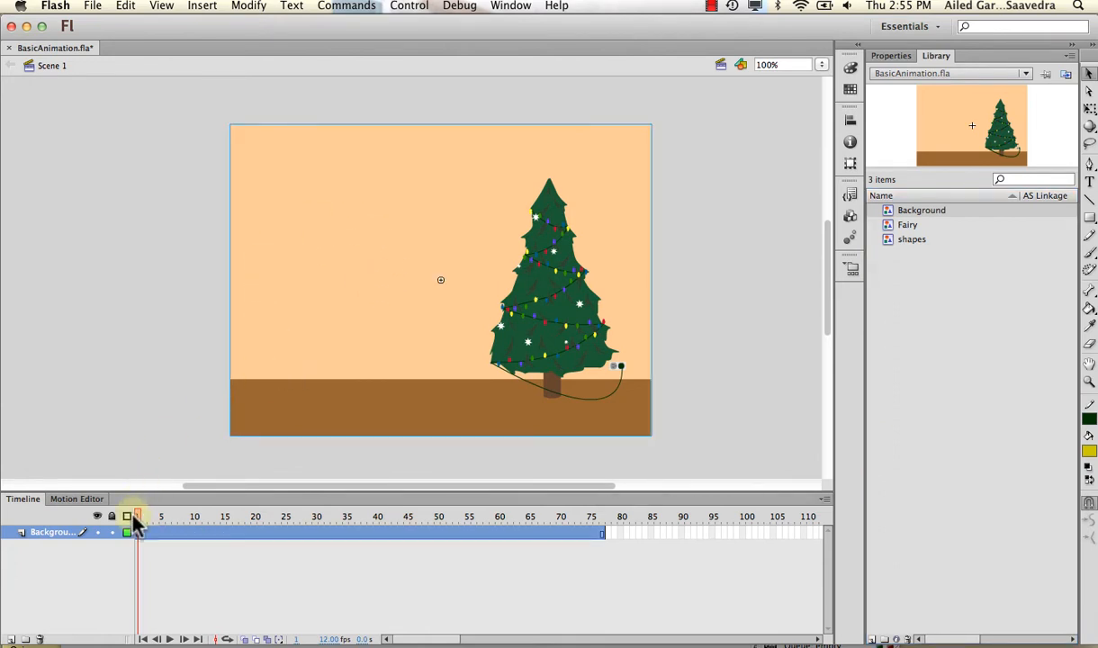
mouse_move(135, 521)
mouse_down()
mouse_move(587, 533)
mouse_move(162, 463)
mouse_move(155, 488)
mouse_move(618, 507)
mouse_move(131, 501)
mouse_up()
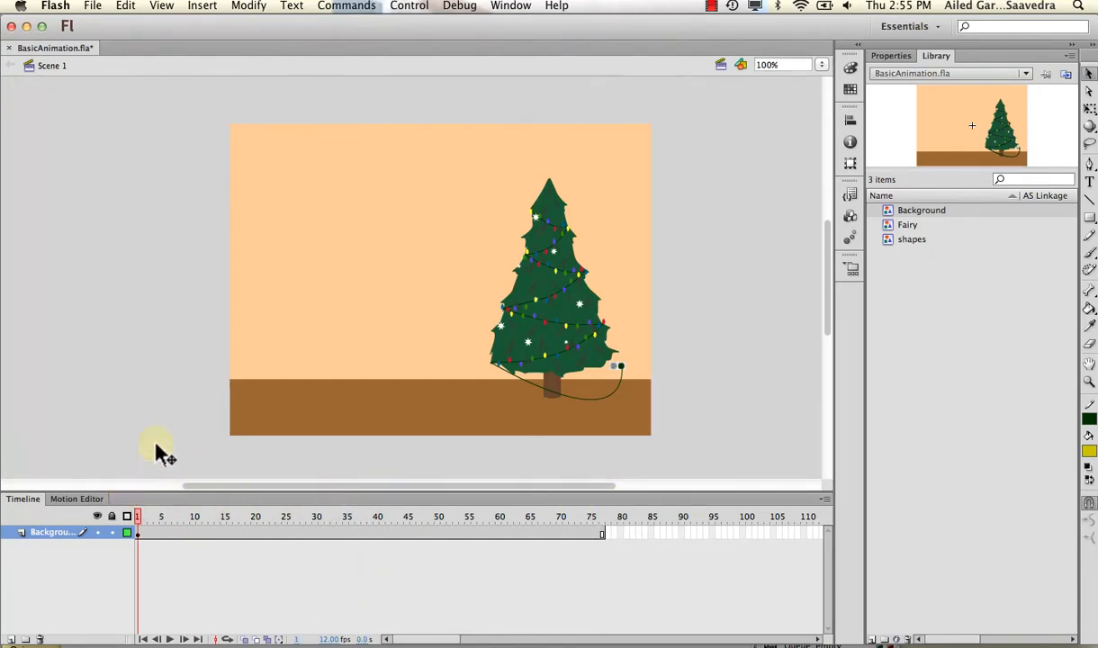
click(401, 342)
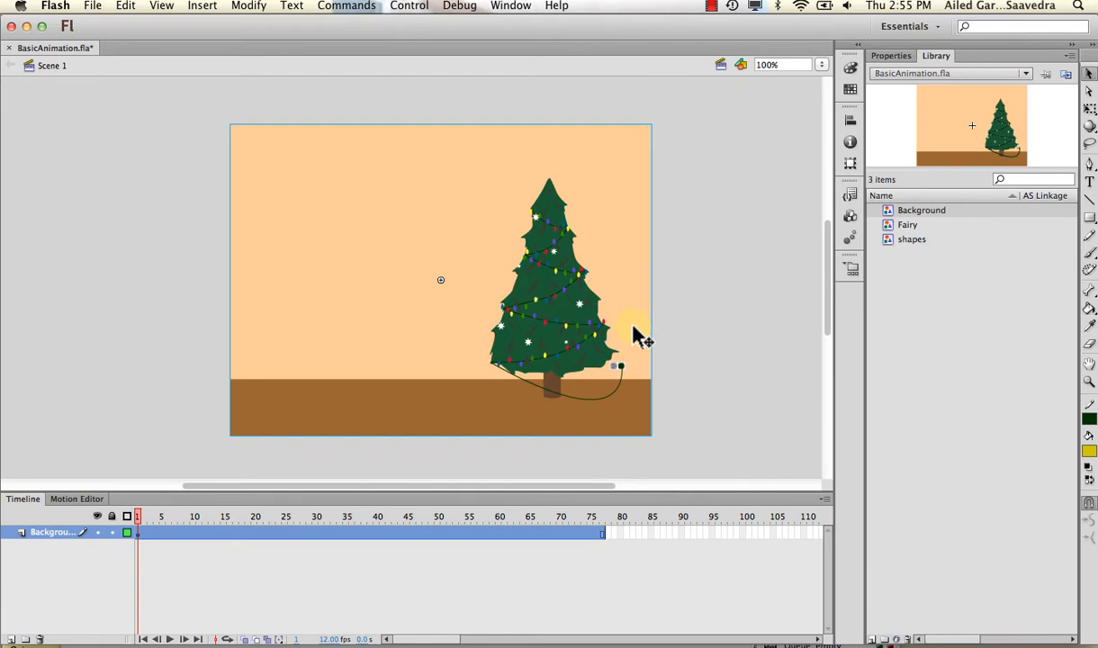
click(889, 58)
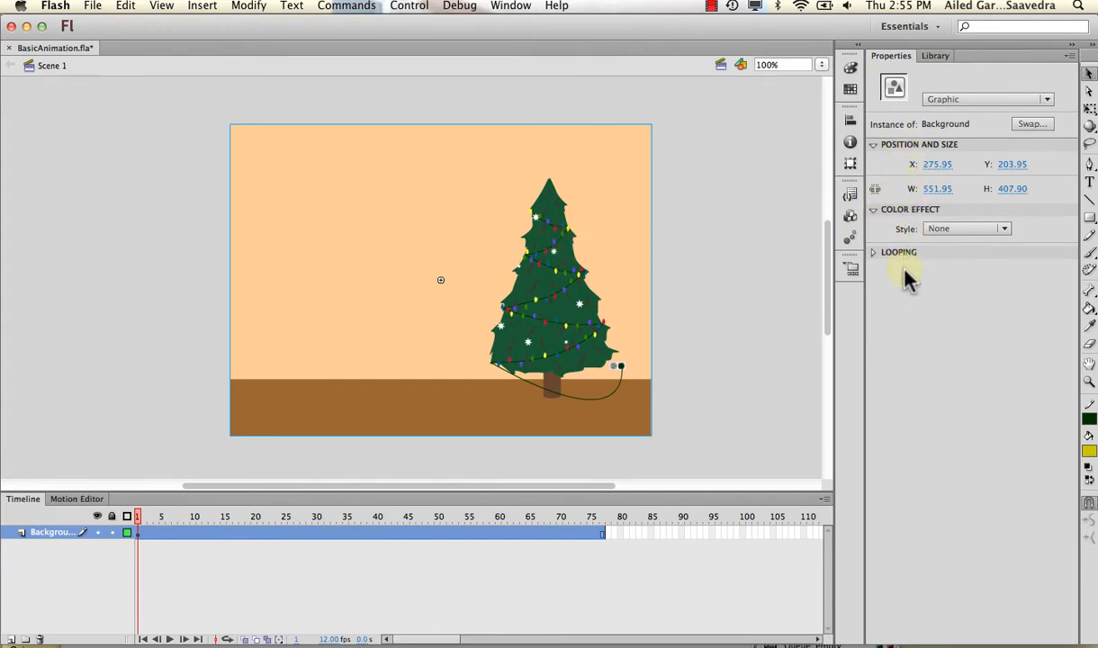
click(981, 101)
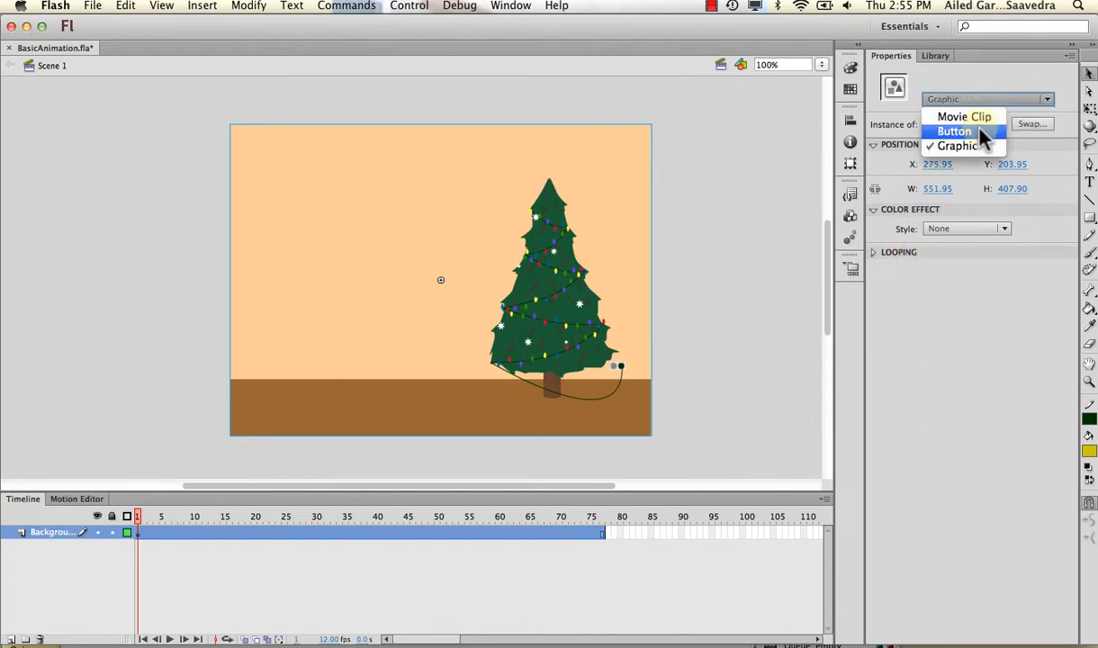
click(964, 117)
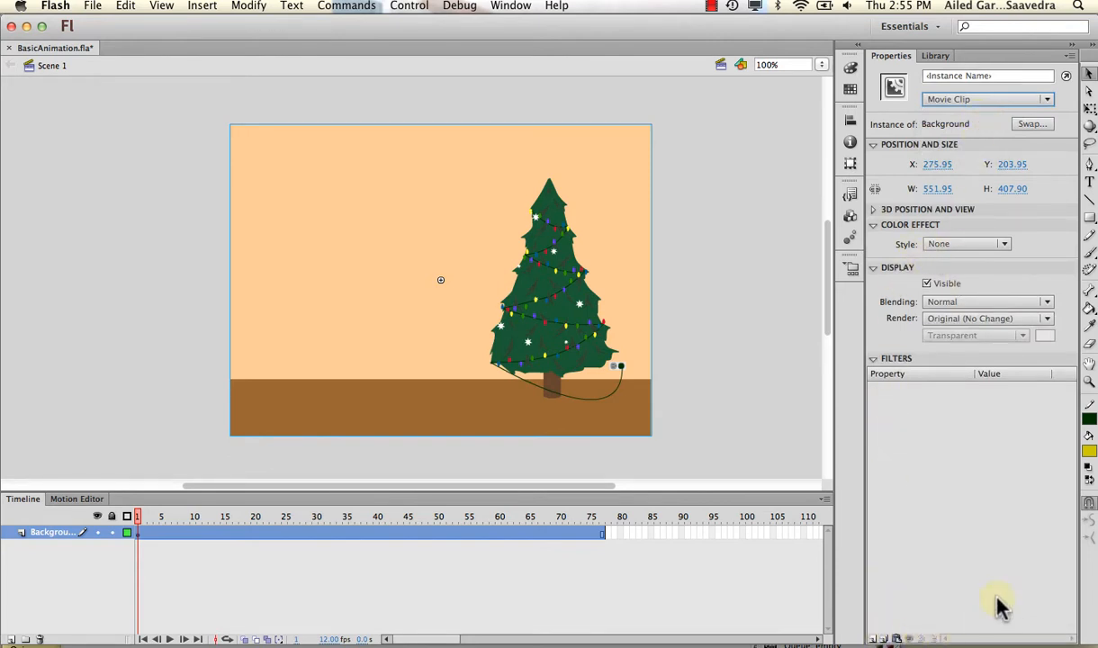
Add a Blur filter to the background instance and set its horizontal and vertical blur to 23 px
click(875, 635)
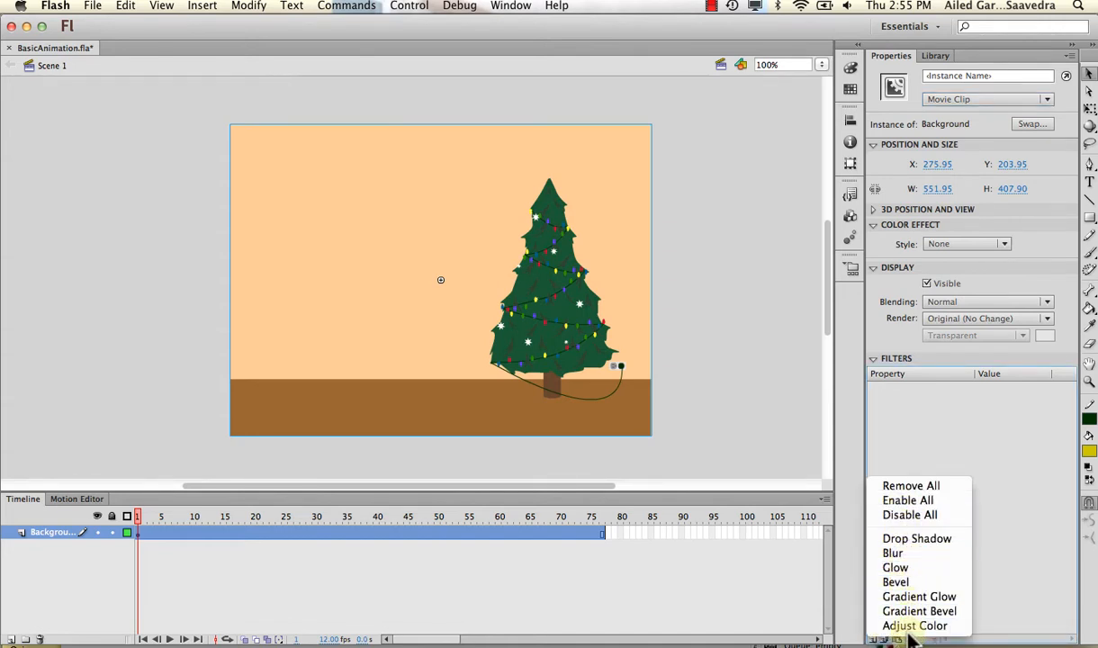
click(894, 553)
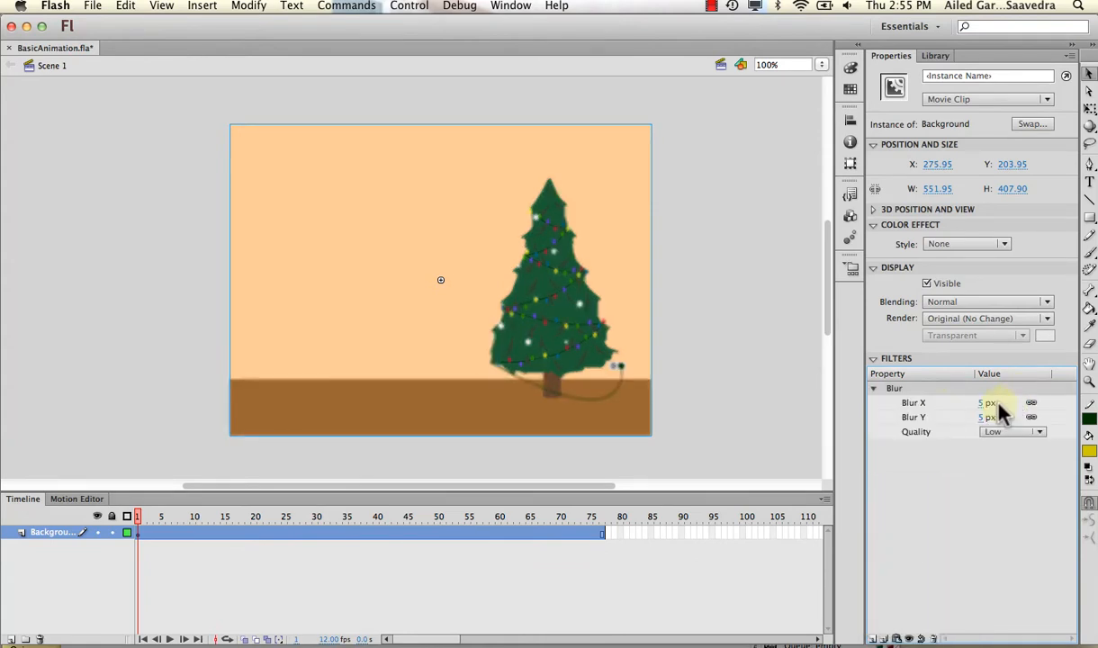
mouse_move(989, 403)
mouse_down()
mouse_move(1013, 402)
mouse_move(991, 420)
mouse_up()
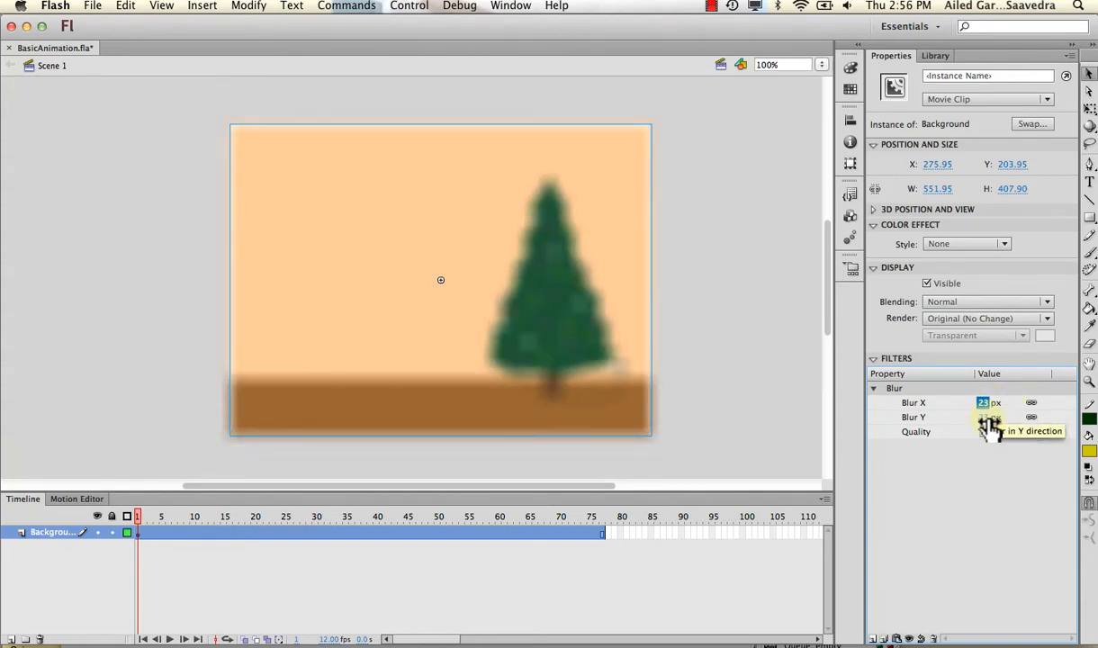
Unlink the background's Blur X and Blur Y values, adjust them separately, and set both to 30 px
click(1031, 403)
mouse_move(994, 403)
mouse_down()
mouse_move(977, 403)
mouse_move(990, 417)
mouse_move(972, 417)
mouse_move(1012, 402)
mouse_move(985, 404)
mouse_up()
click(1000, 405)
click(1031, 404)
click(987, 417)
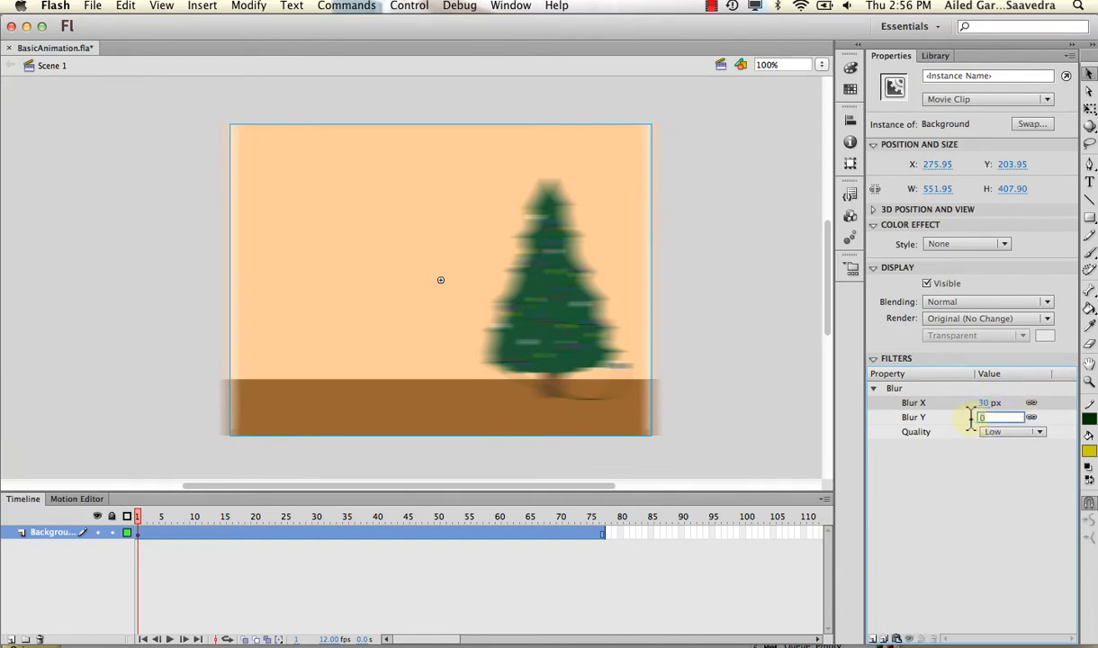
text(30)
click(986, 403)
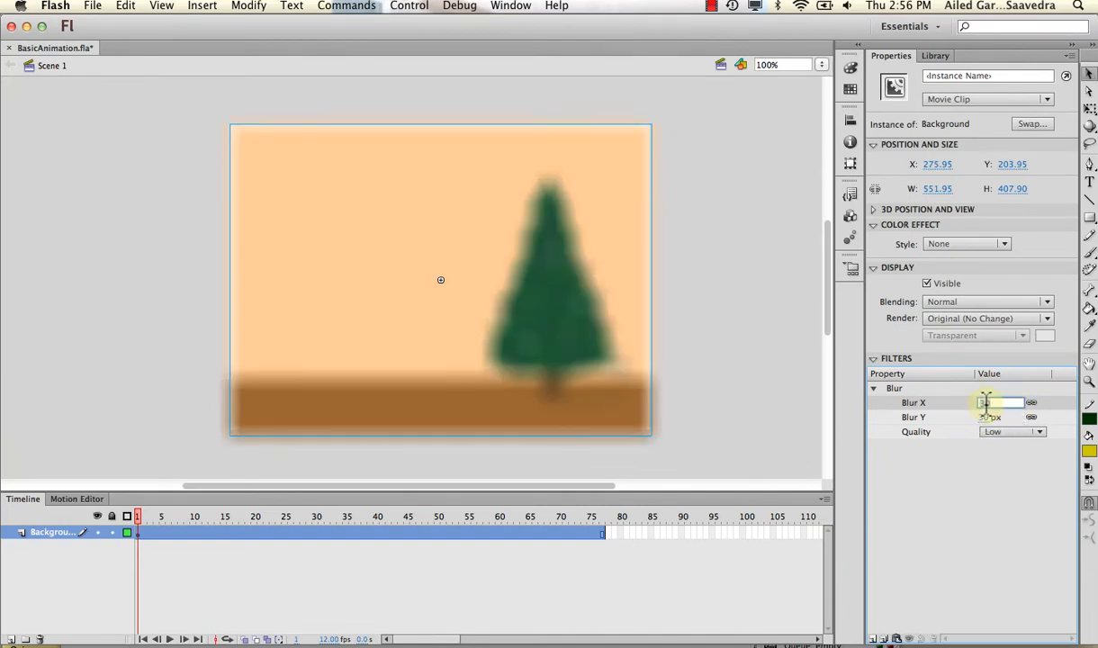
click(989, 417)
drag(986, 405, 988, 404)
Hide the Background layer and add a new layer above it named "blurry bg"
drag(270, 509, 133, 533)
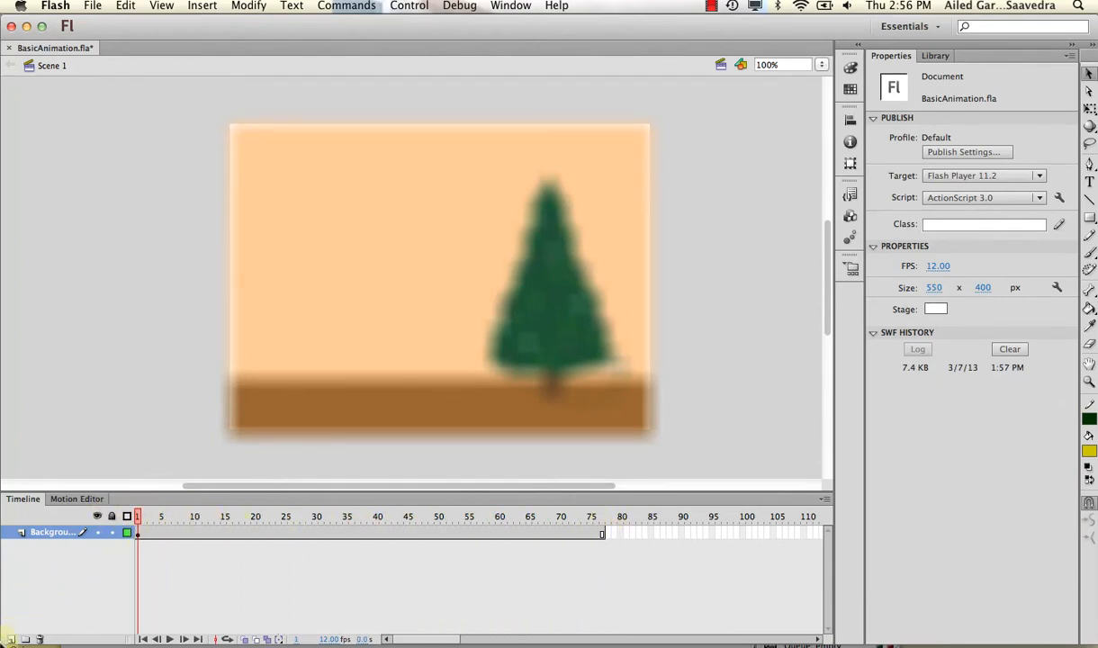
click(97, 517)
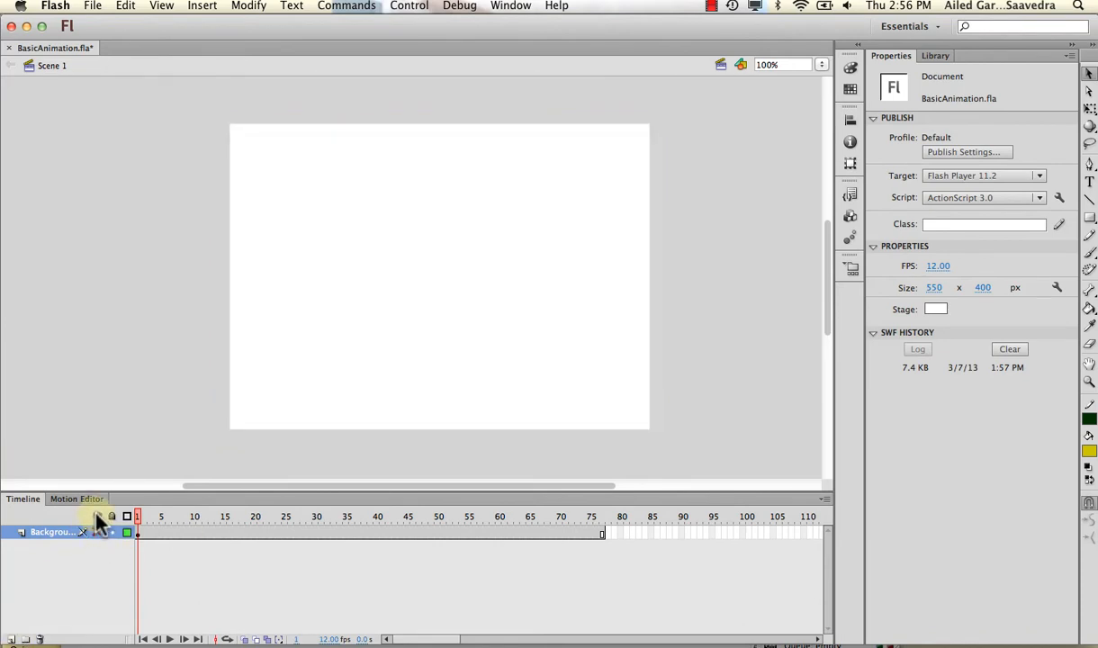
click(12, 639)
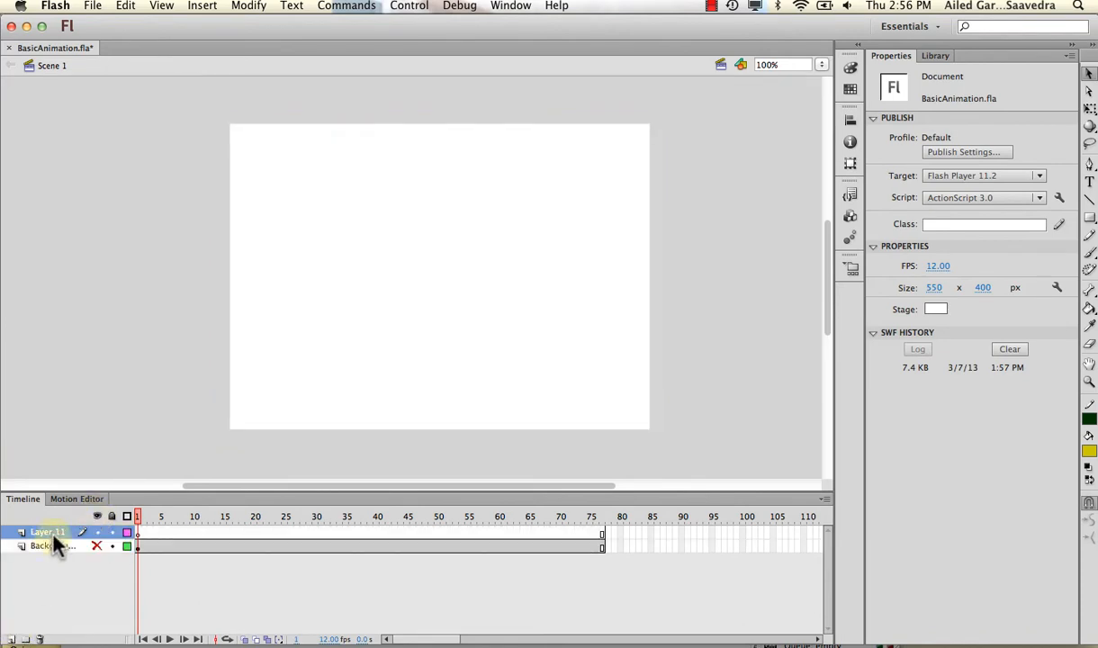
double_click(52, 535)
text(blurry)
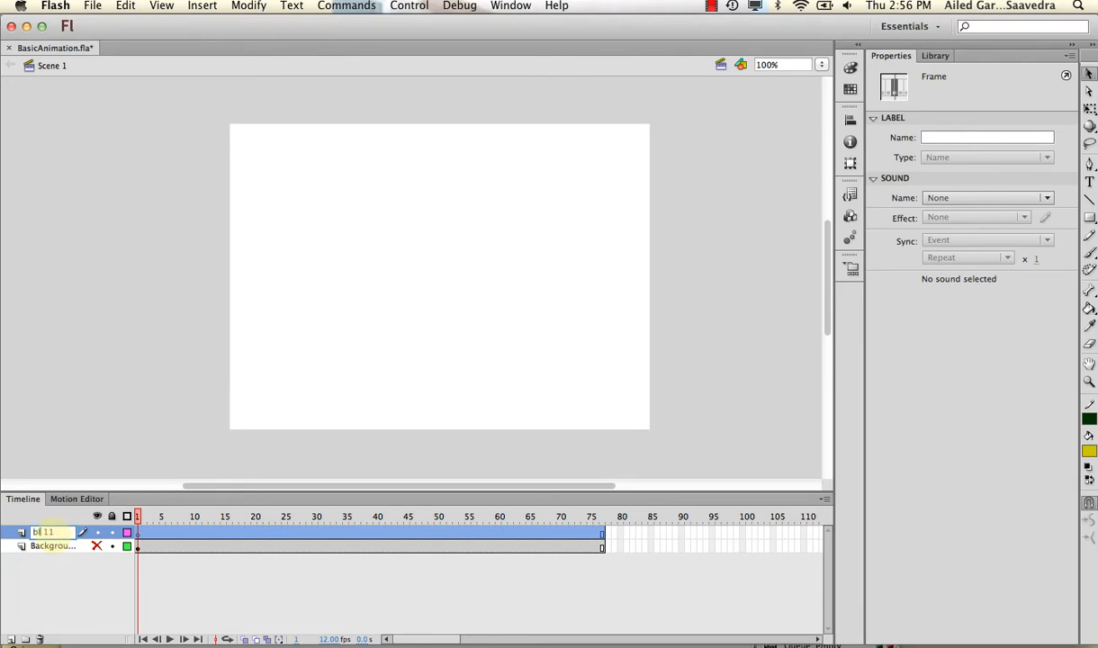
key(shift+Right)
key(shift+Right)
key(shift+Right)
text(bg)
key(Return)
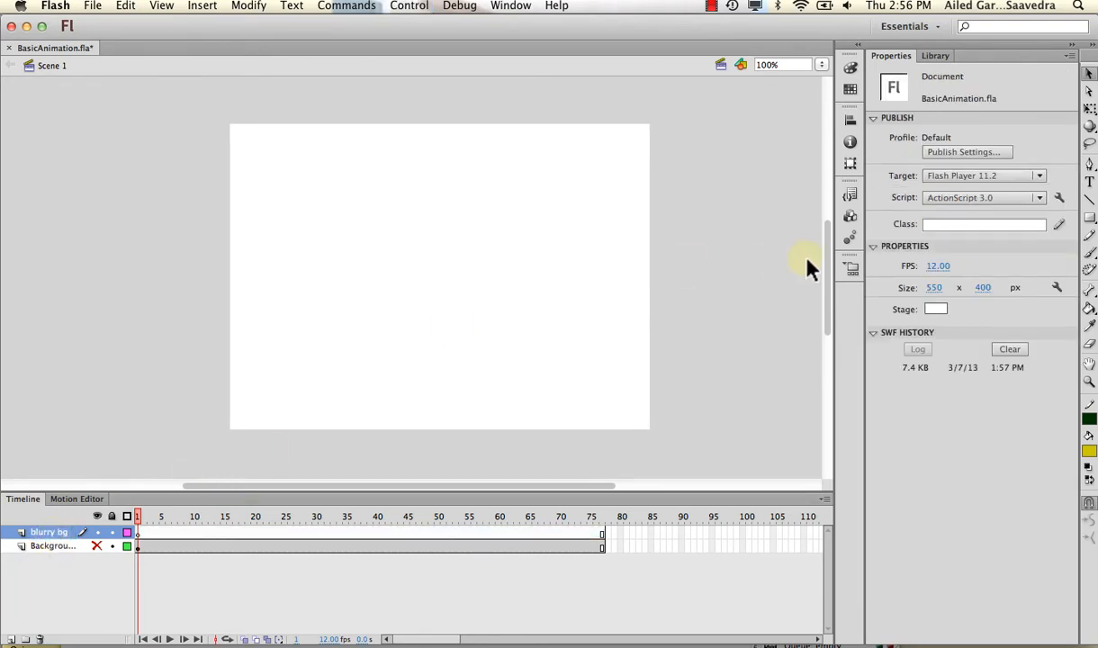
Place the Background symbol over the stage on the blurry bg layer and create a motion tween on that layer
click(941, 57)
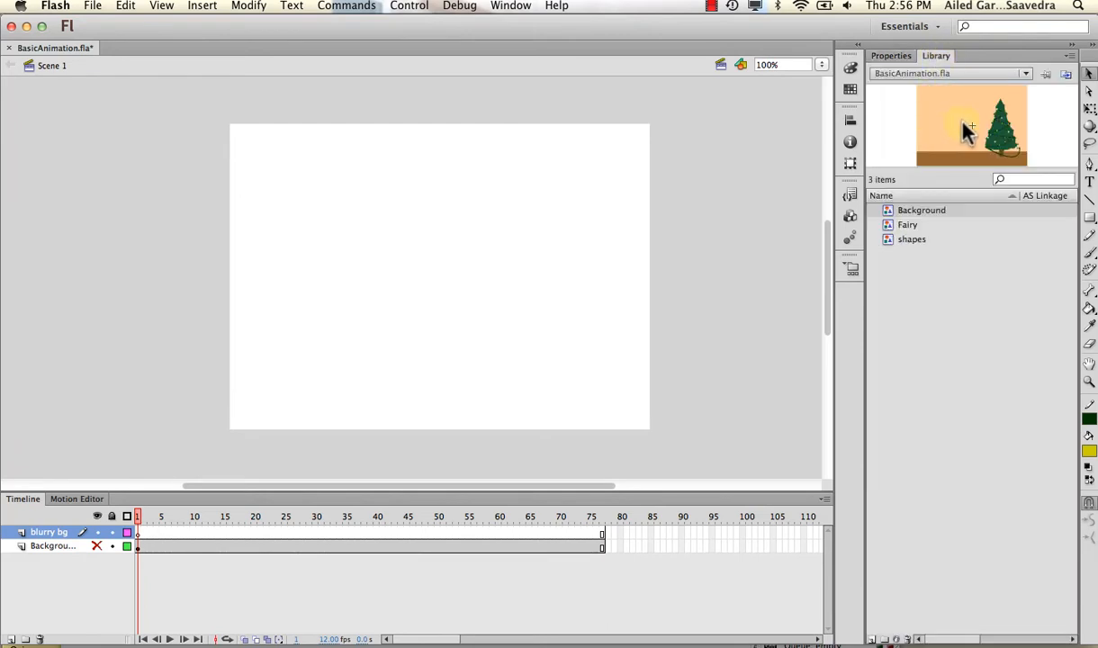
drag(920, 219, 487, 264)
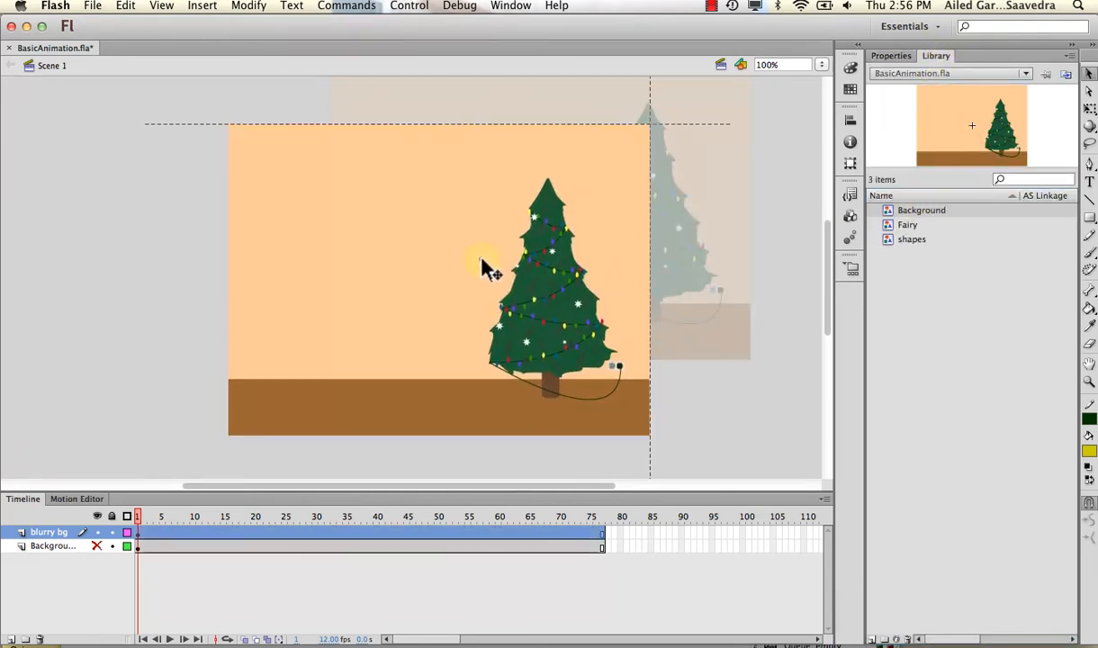
click(363, 560)
click(363, 547)
click(360, 533)
right_click(360, 533)
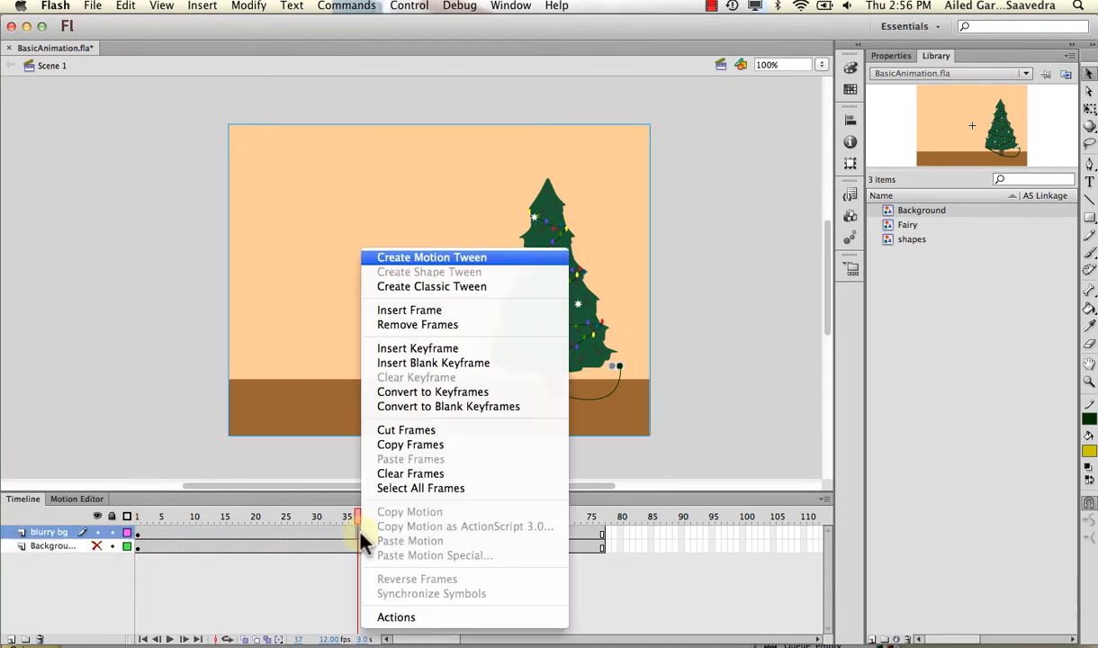
click(441, 258)
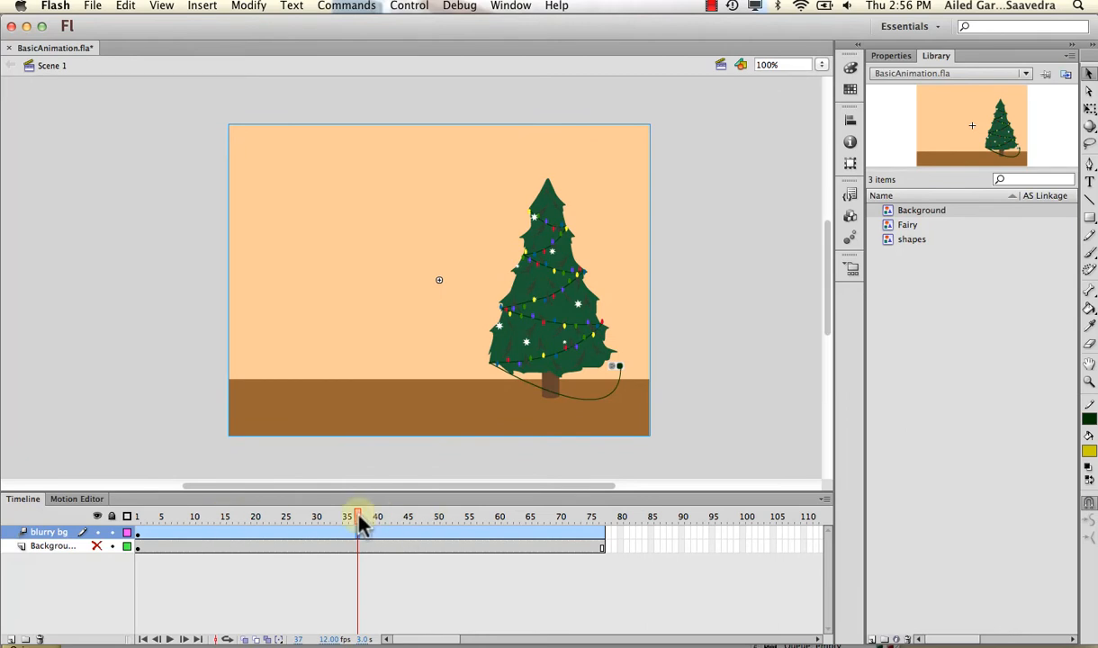
At frame 77 of the blurry bg tween, change the background instance's type to Movie Clip
drag(186, 518, 607, 531)
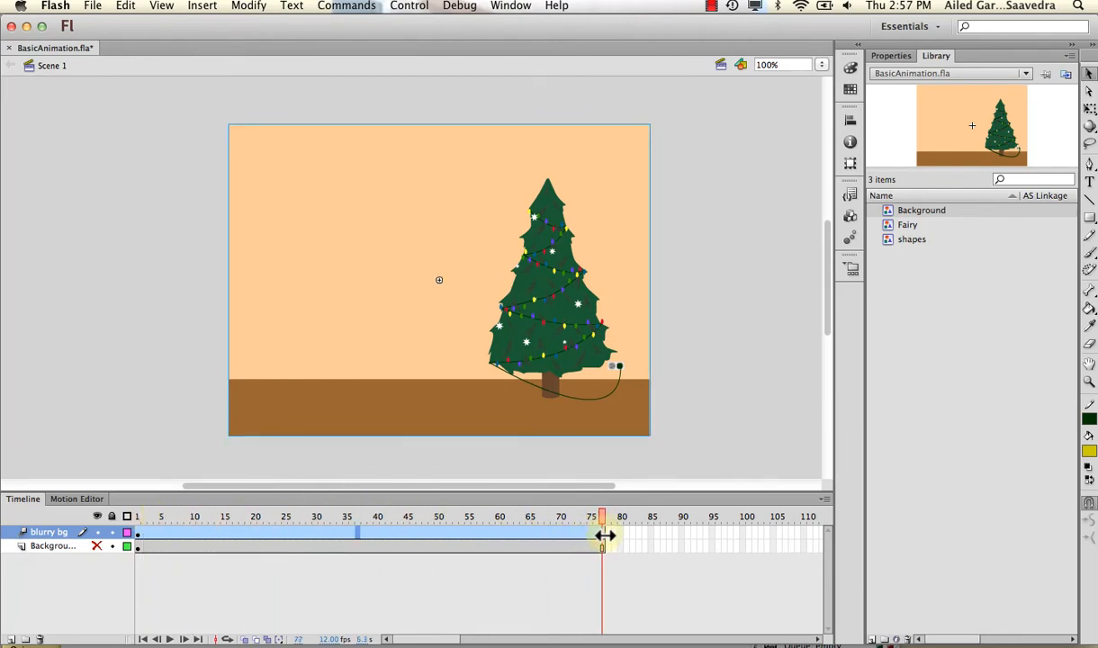
click(604, 536)
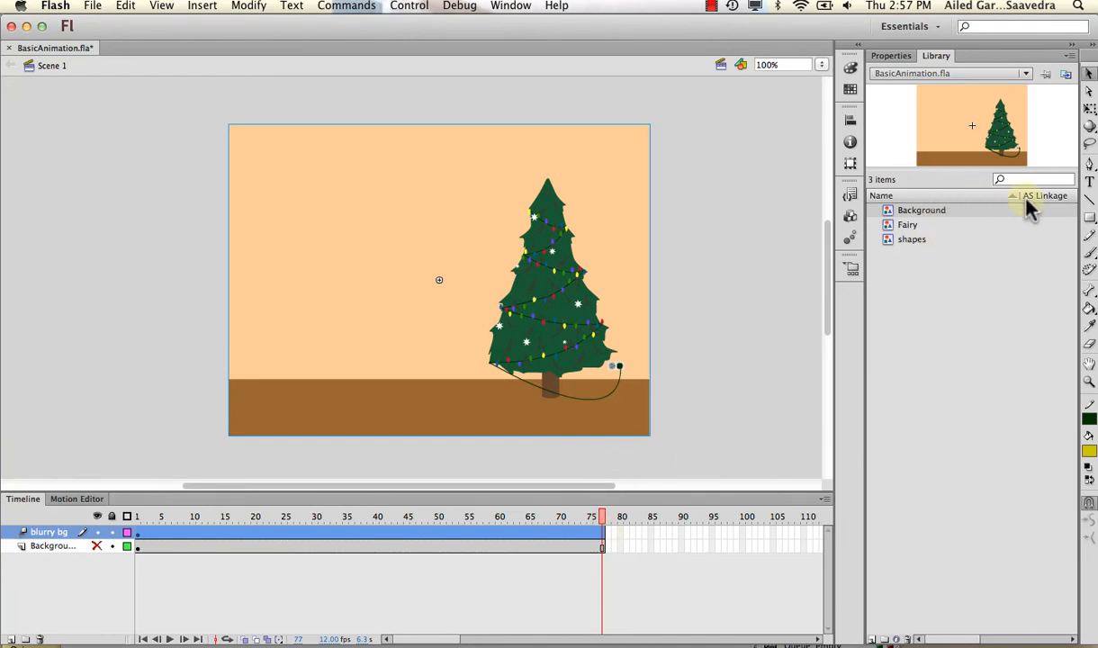
click(903, 56)
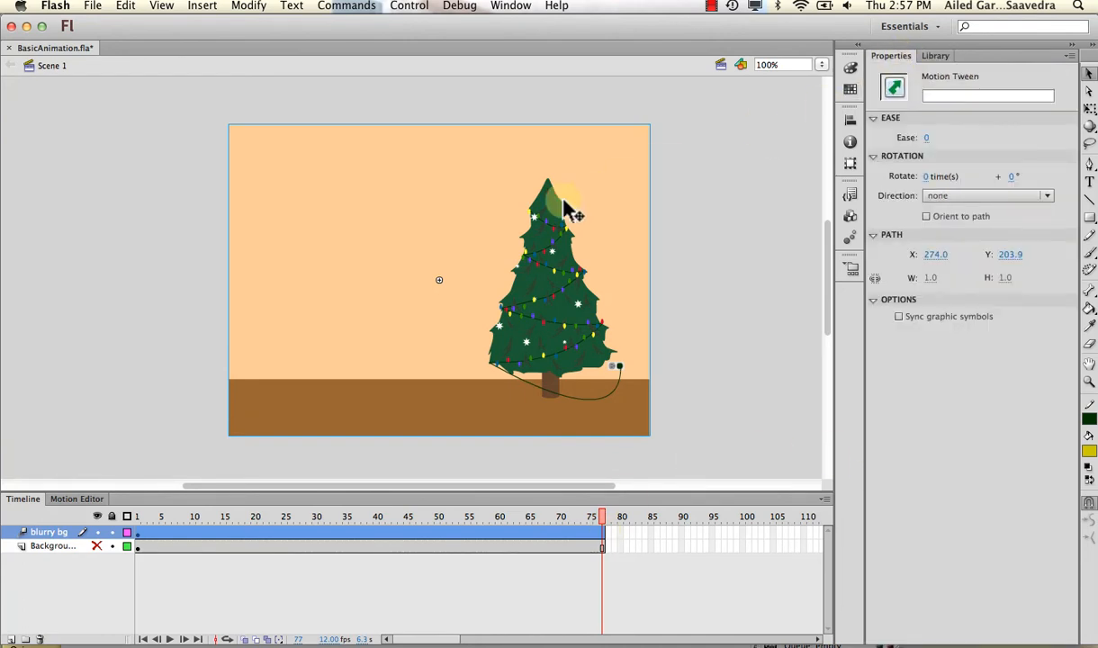
click(597, 217)
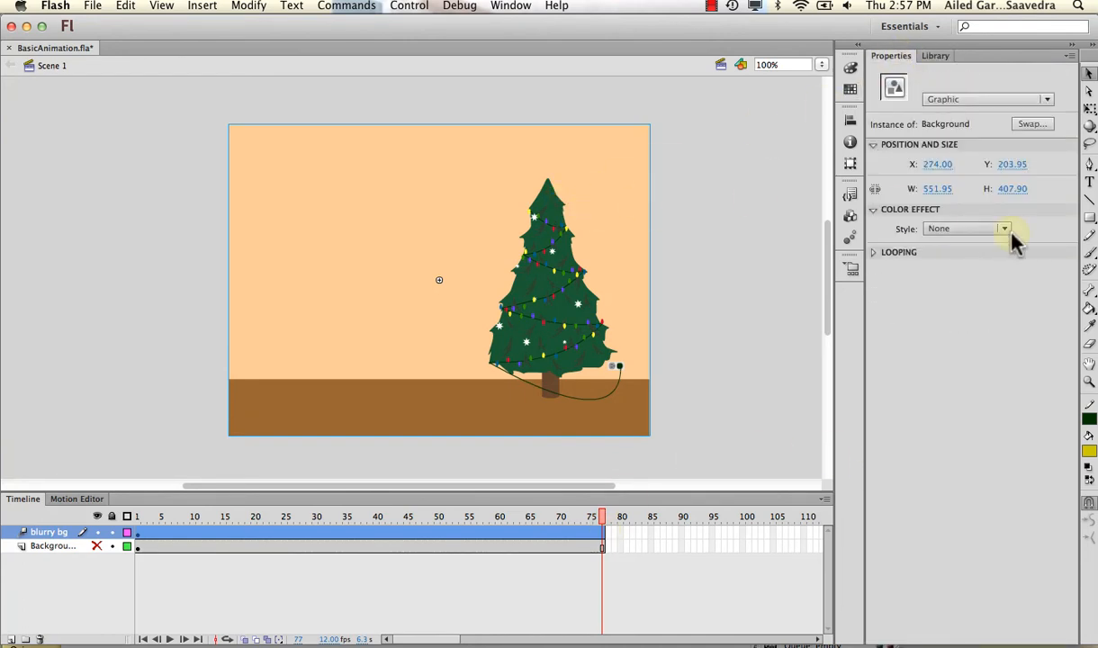
click(979, 100)
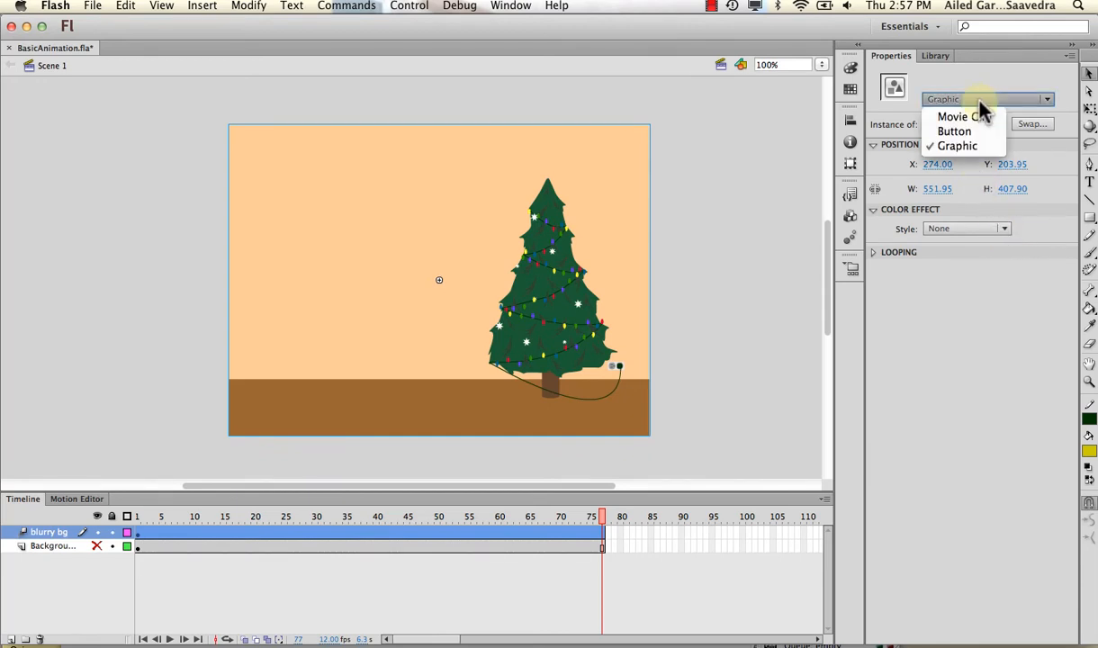
click(979, 117)
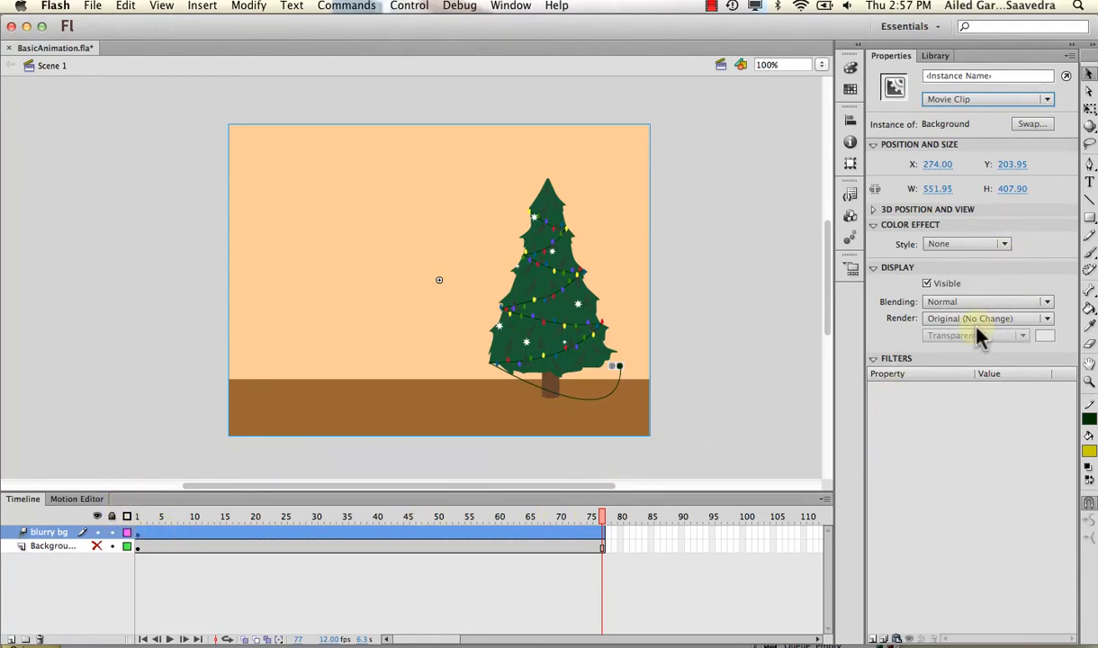
Add a Blur filter to the tweened background at frame 77 and set Blur X and Blur Y to 52 px
click(874, 638)
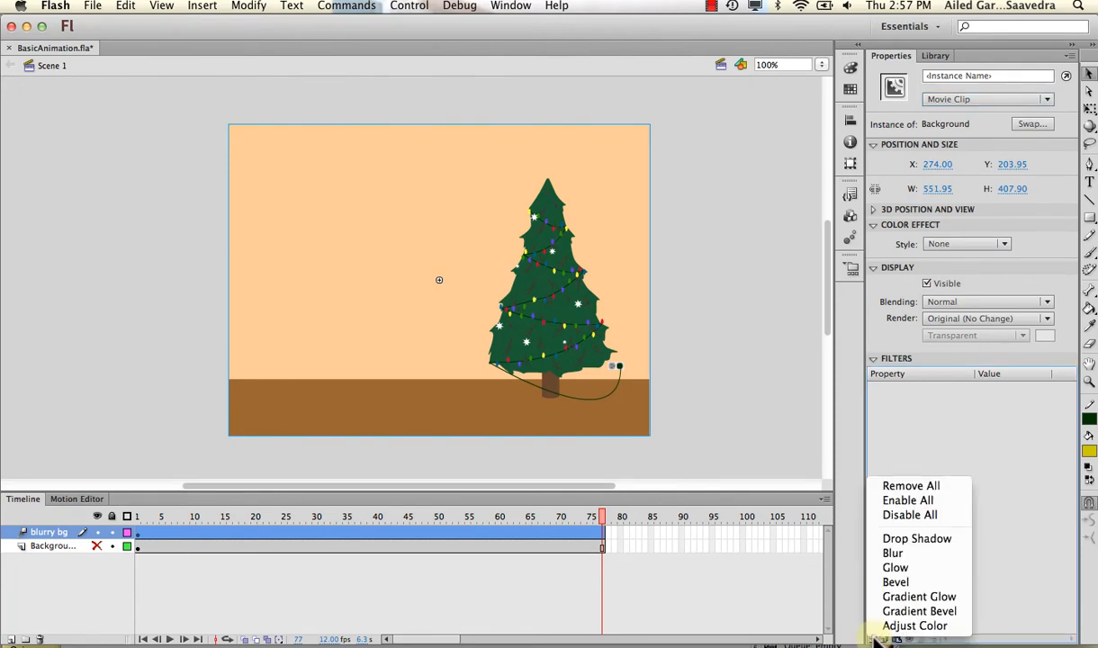
click(896, 554)
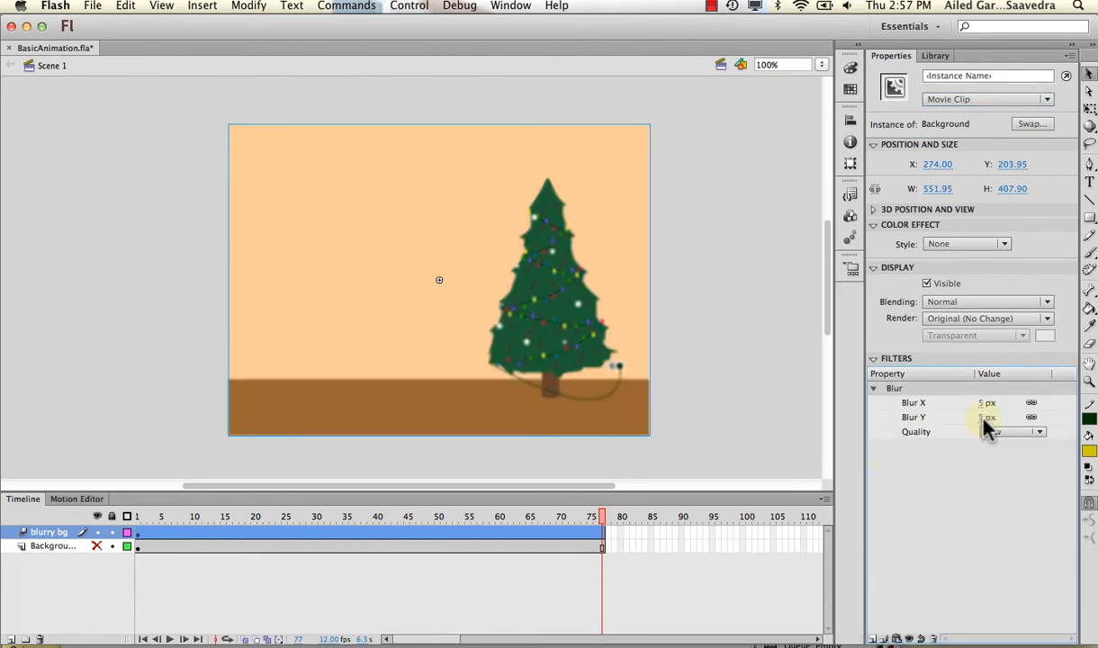
drag(981, 403, 1026, 404)
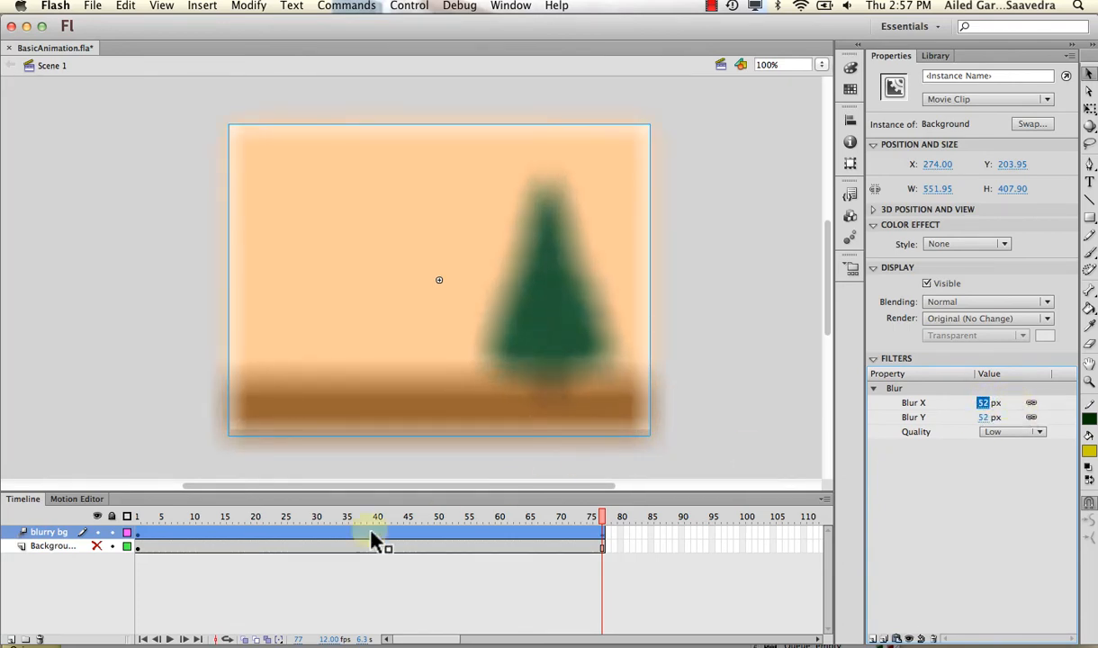
Increase the background's blur at frame 17 of the blurry bg tween
drag(286, 517, 235, 509)
click(241, 533)
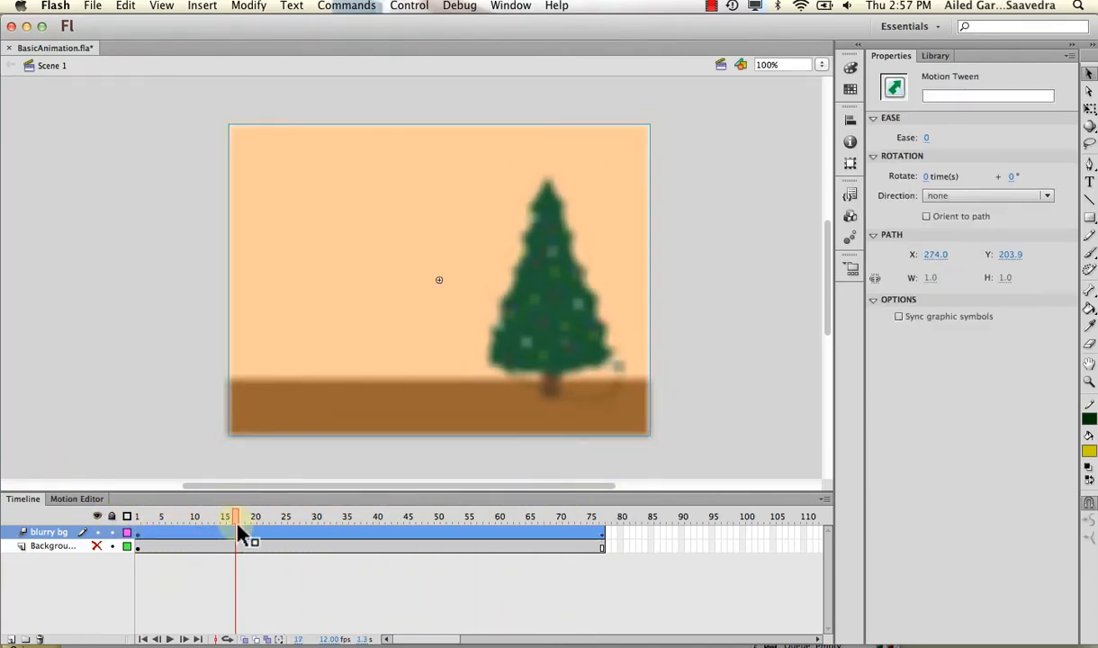
click(314, 388)
drag(981, 412, 1009, 417)
At frame 37 of the blurry bg tween, set the background's Blur X and Blur Y to 13 px
click(356, 516)
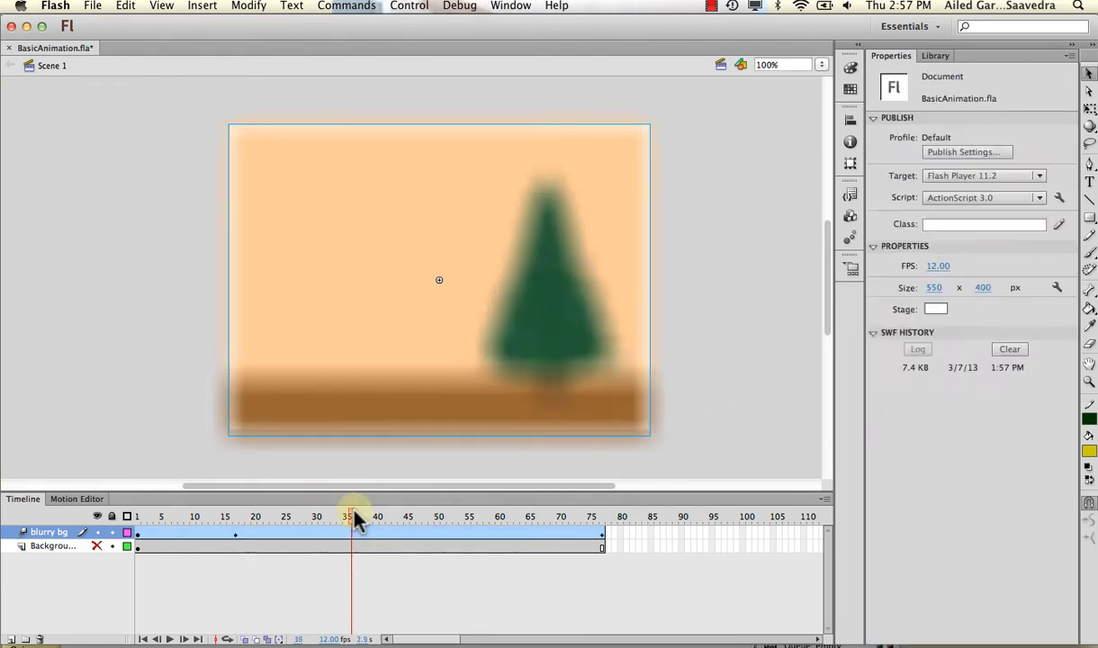
click(394, 389)
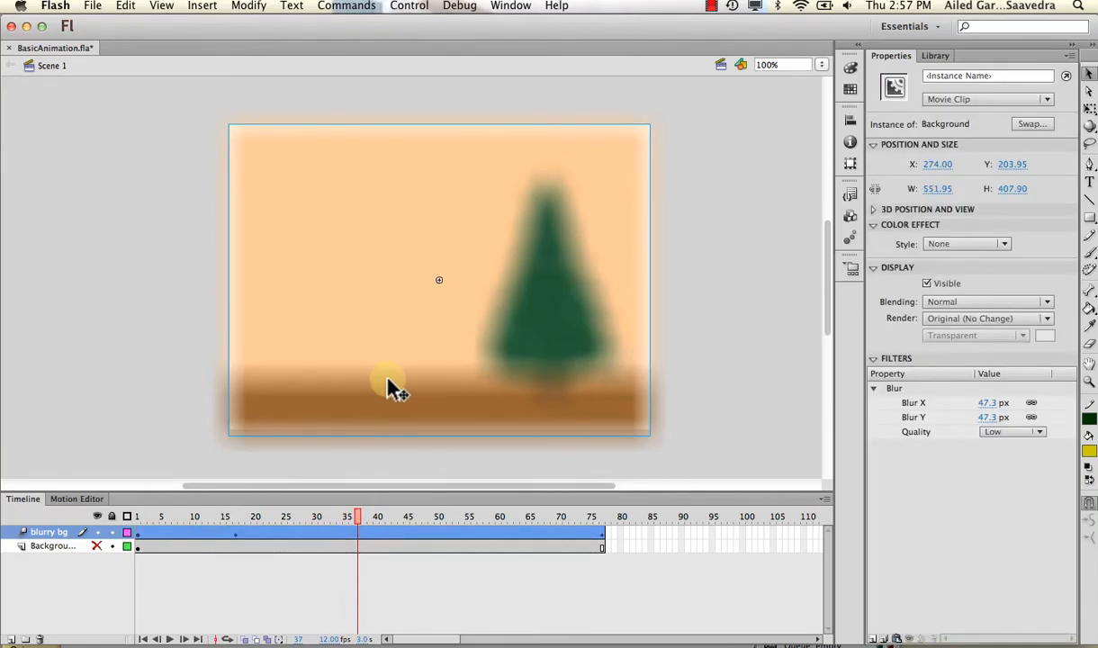
drag(986, 411, 930, 413)
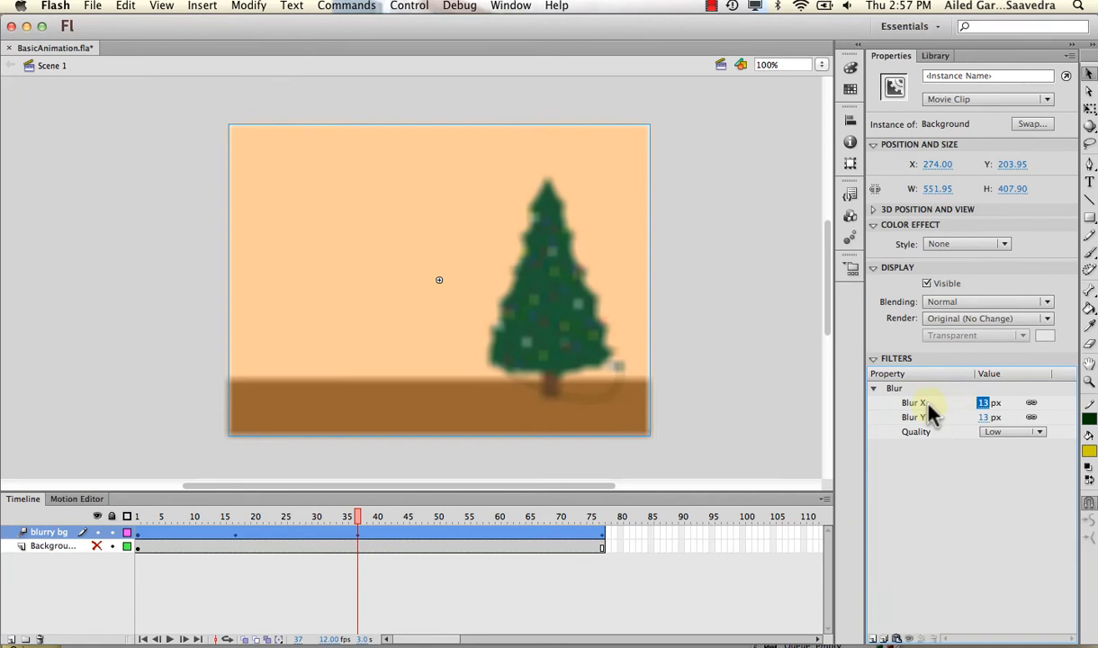
At frame 57 of the blurry bg tween, reduce the background's Blur X and Blur Y to only a few pixels
click(482, 522)
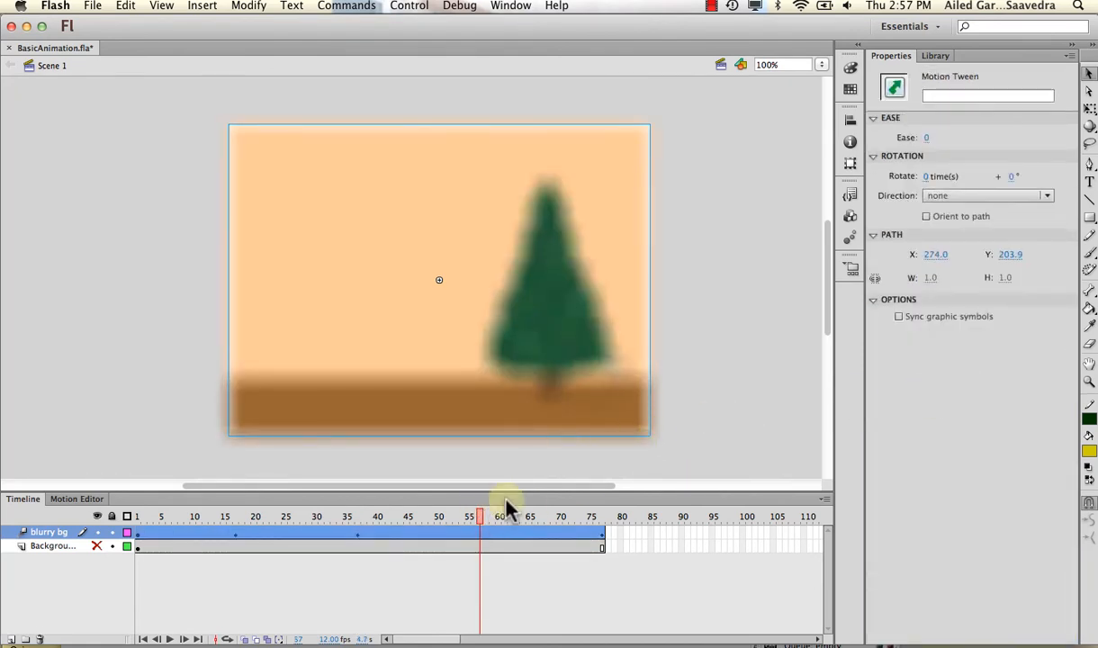
click(532, 409)
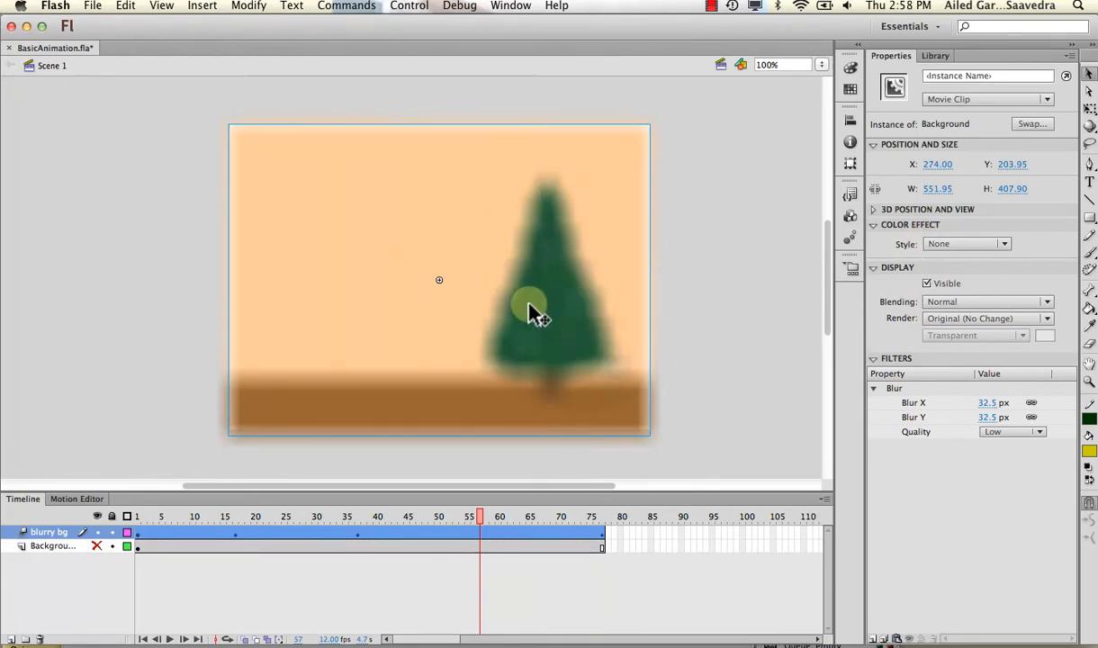
click(988, 403)
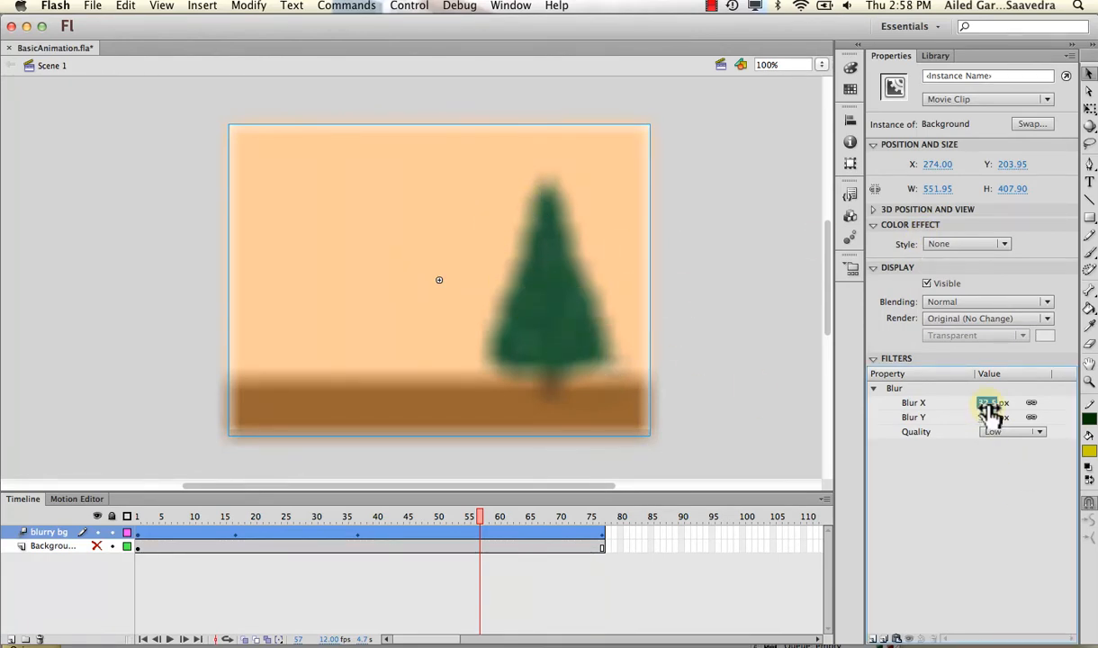
drag(989, 410, 971, 410)
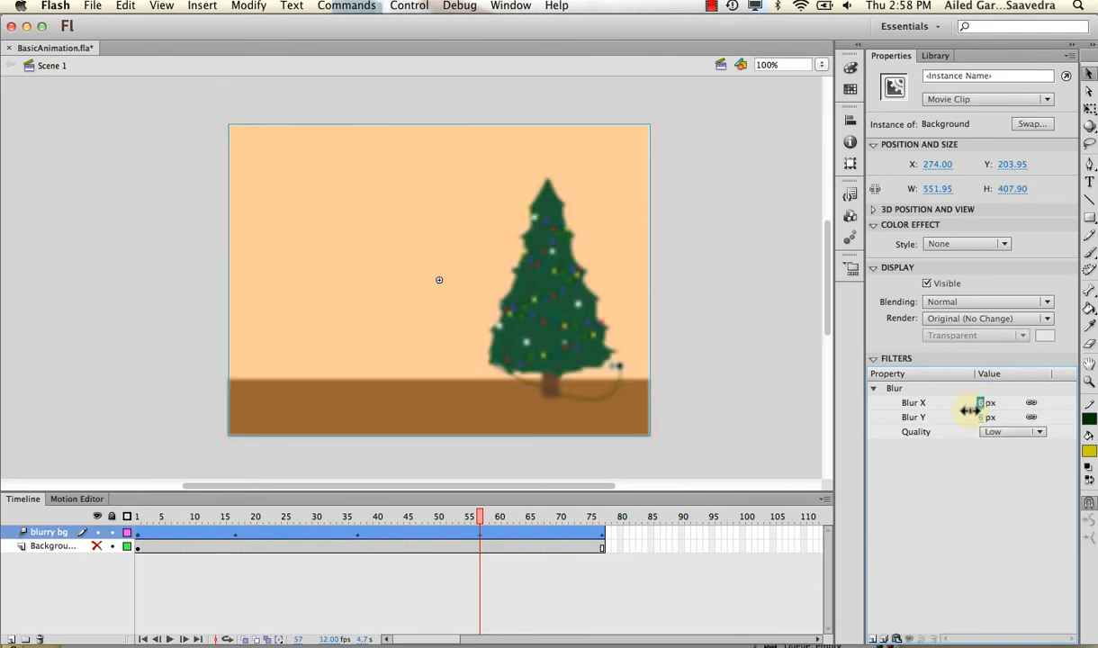
Play the blur animation from frame 1 through to the end of the tween
drag(431, 518, 109, 516)
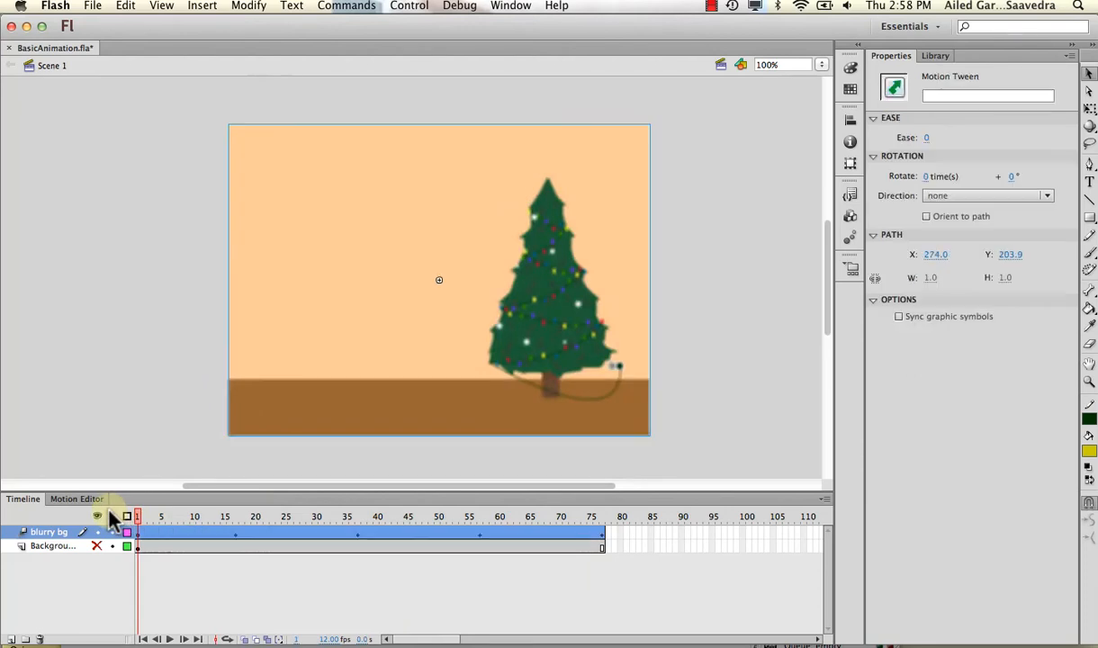
key(Return)
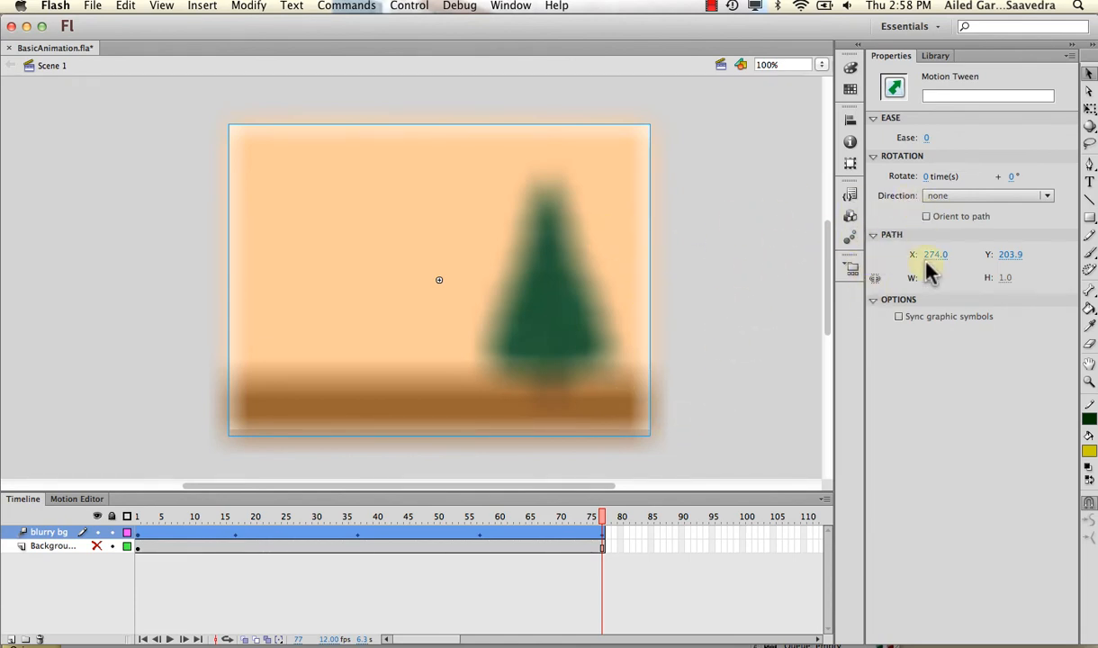
Select the background instance at frame 77 and review the filter types that can be added, without adding one
click(621, 277)
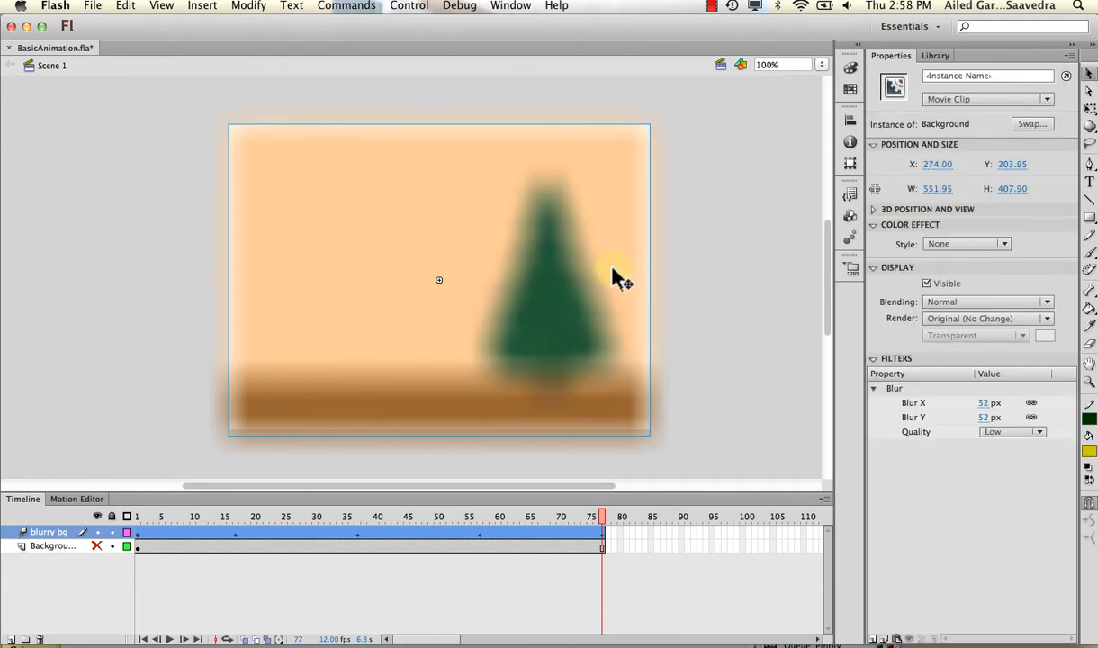
click(873, 638)
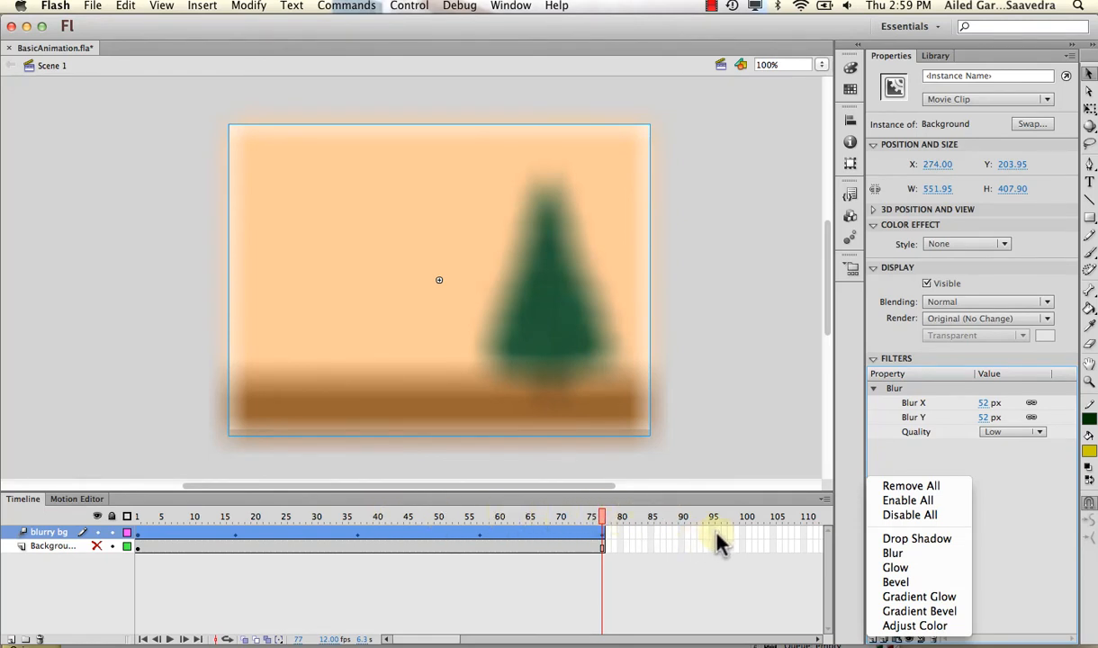
click(747, 454)
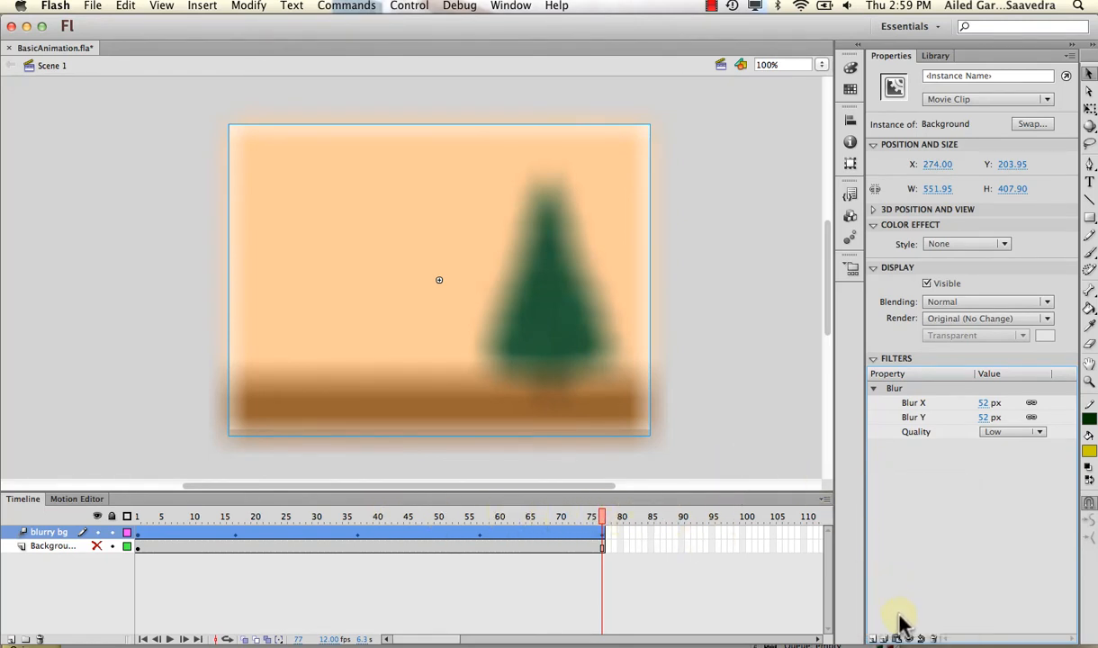